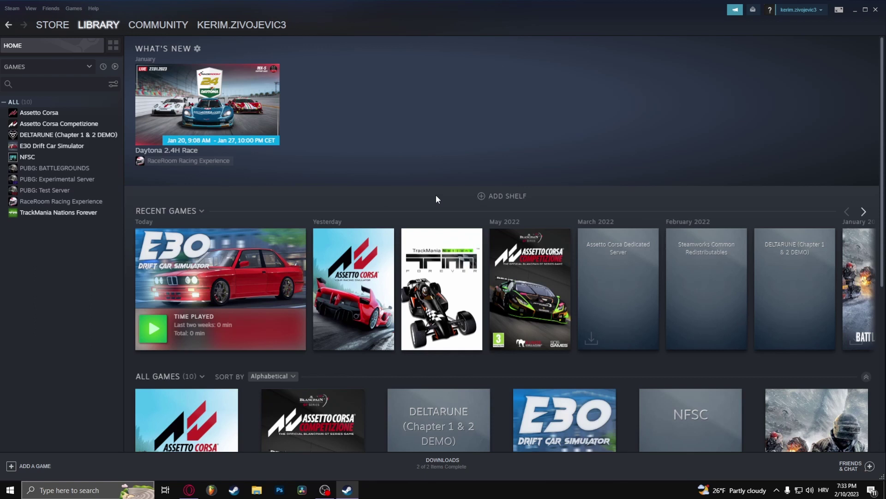
Step: Open the Steam menu at the top-left of the client
click(12, 9)
Step: In Settings, check 'Enable Remote Play', review direct connection sharing, and open Advanced Host Options
click(15, 65)
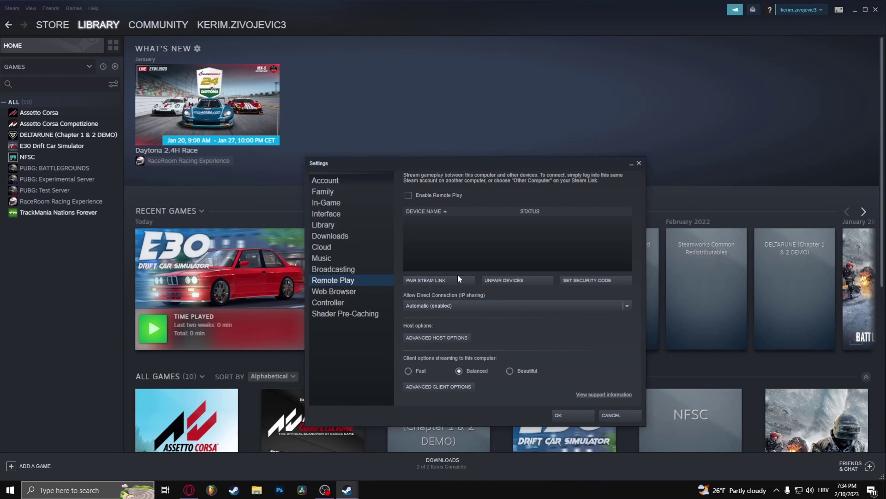
click(409, 195)
click(469, 303)
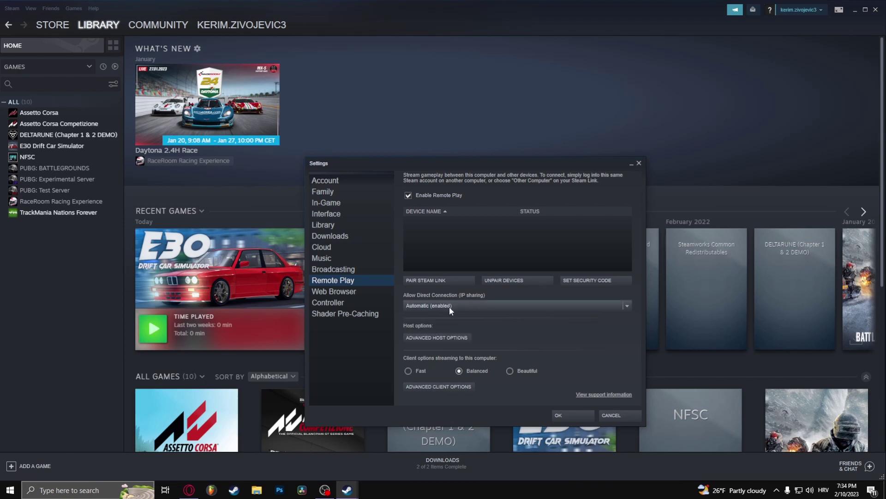
click(447, 341)
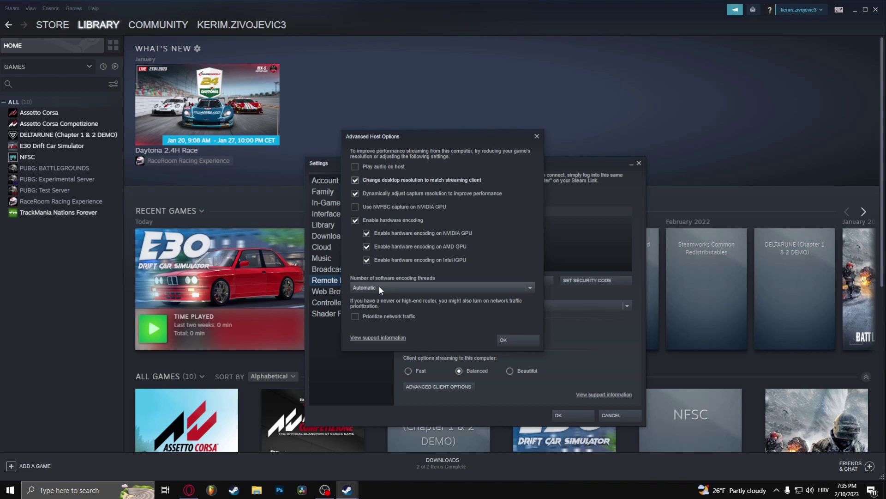
Step: Keep software encoding threads on Automatic, check 'Prioritize network traffic', and confirm with OK
click(419, 285)
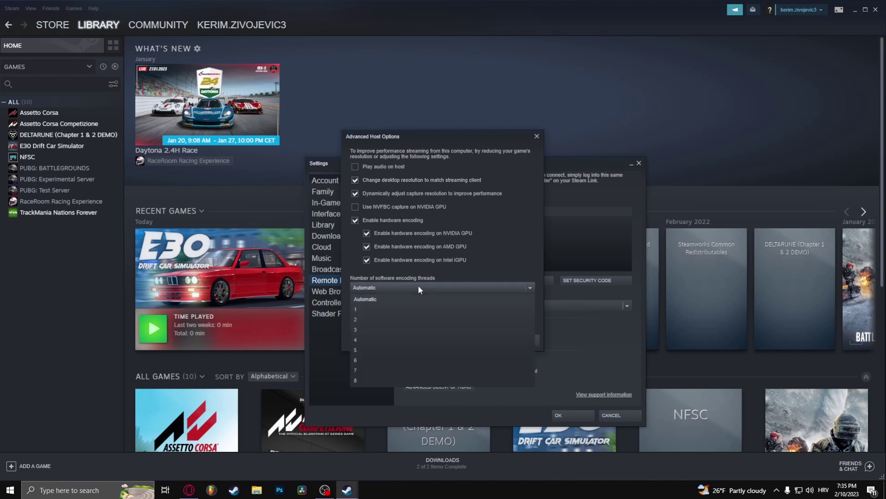
click(386, 284)
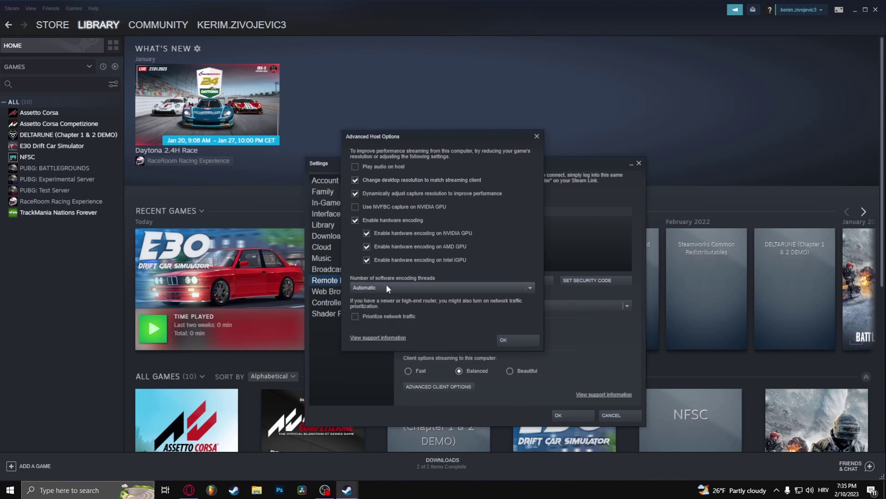
click(358, 316)
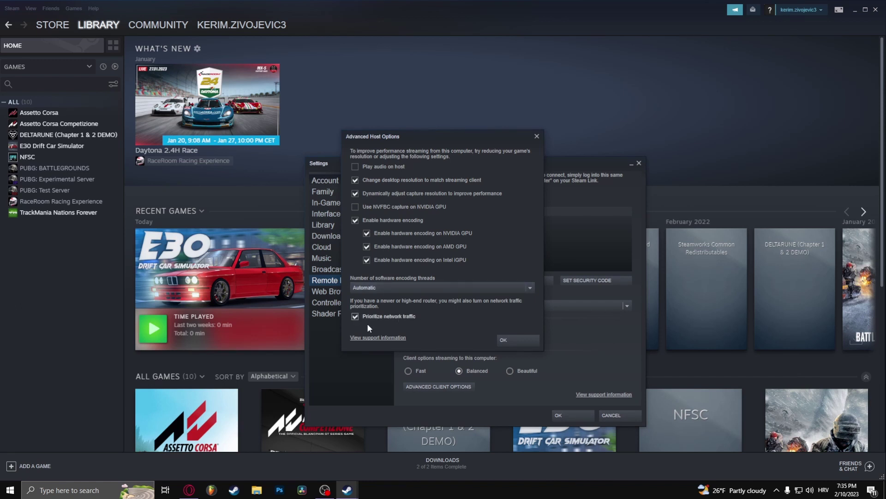
click(506, 342)
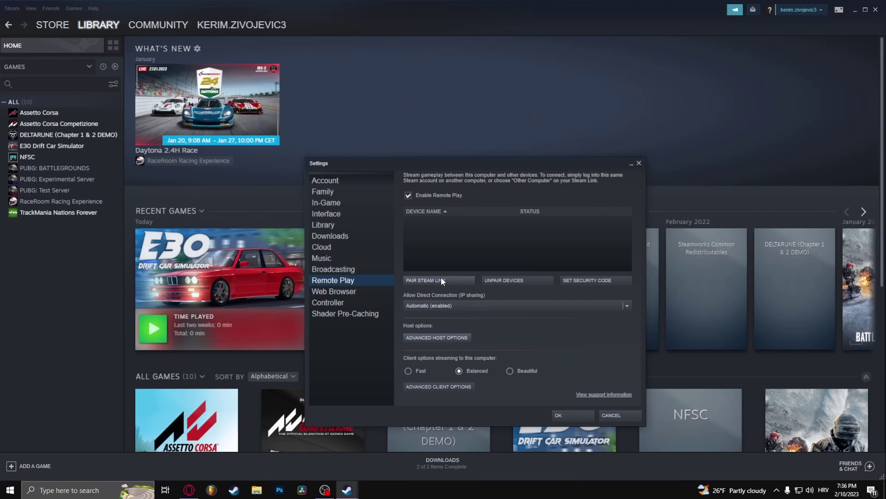
Step: Pair the Samsung SM-A127F through PAIR STEAM LINK, then close the Settings window
click(440, 281)
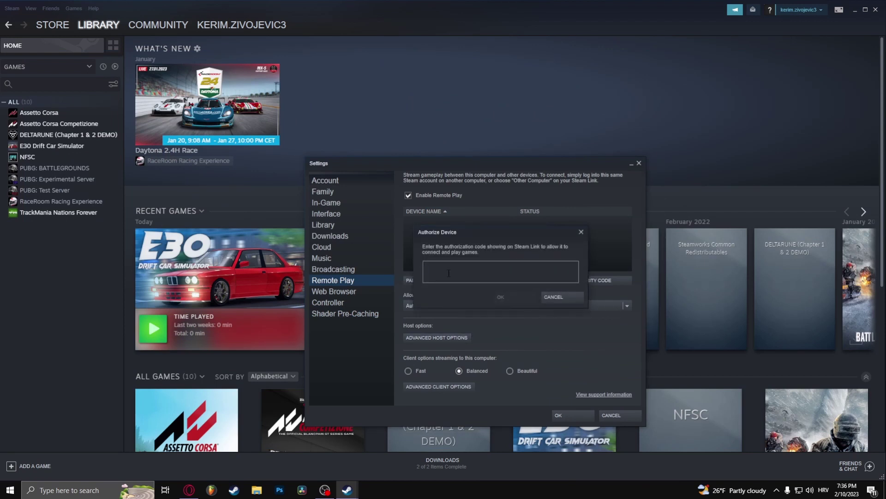
text(3)
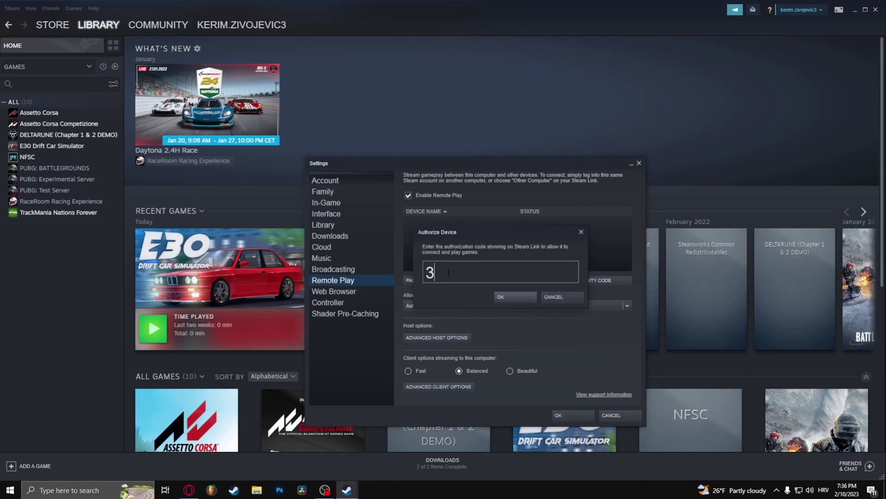
text(010)
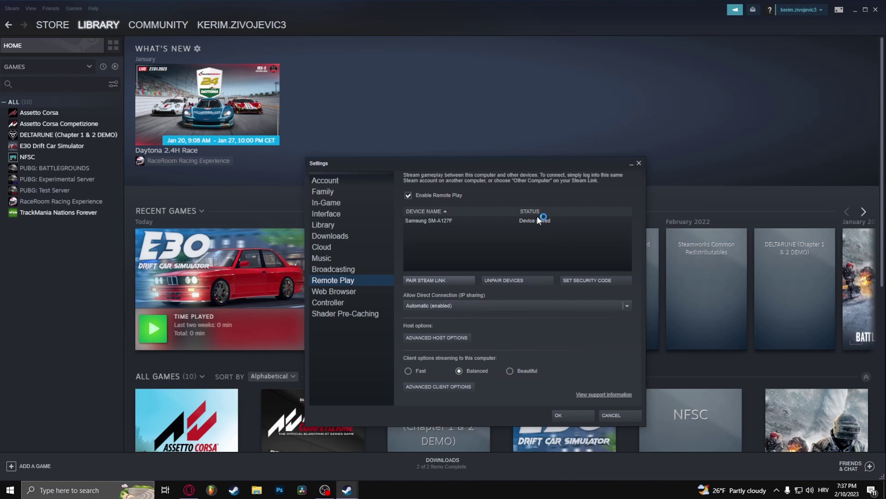
click(639, 164)
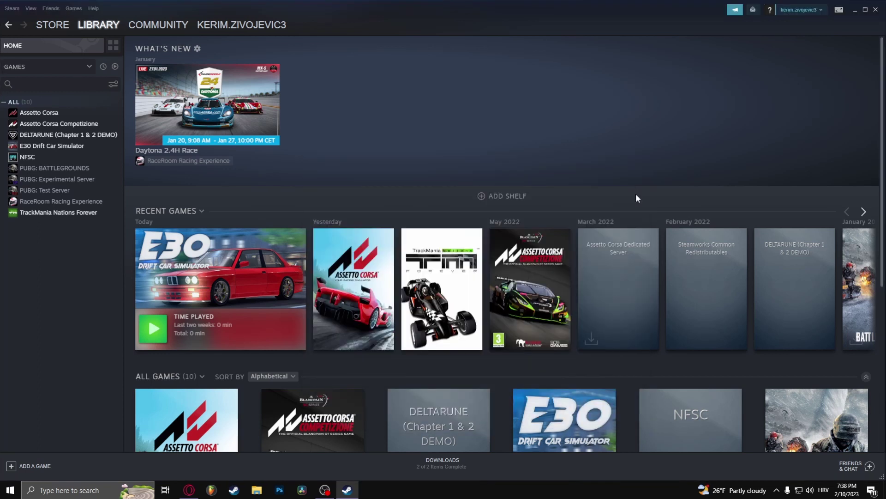